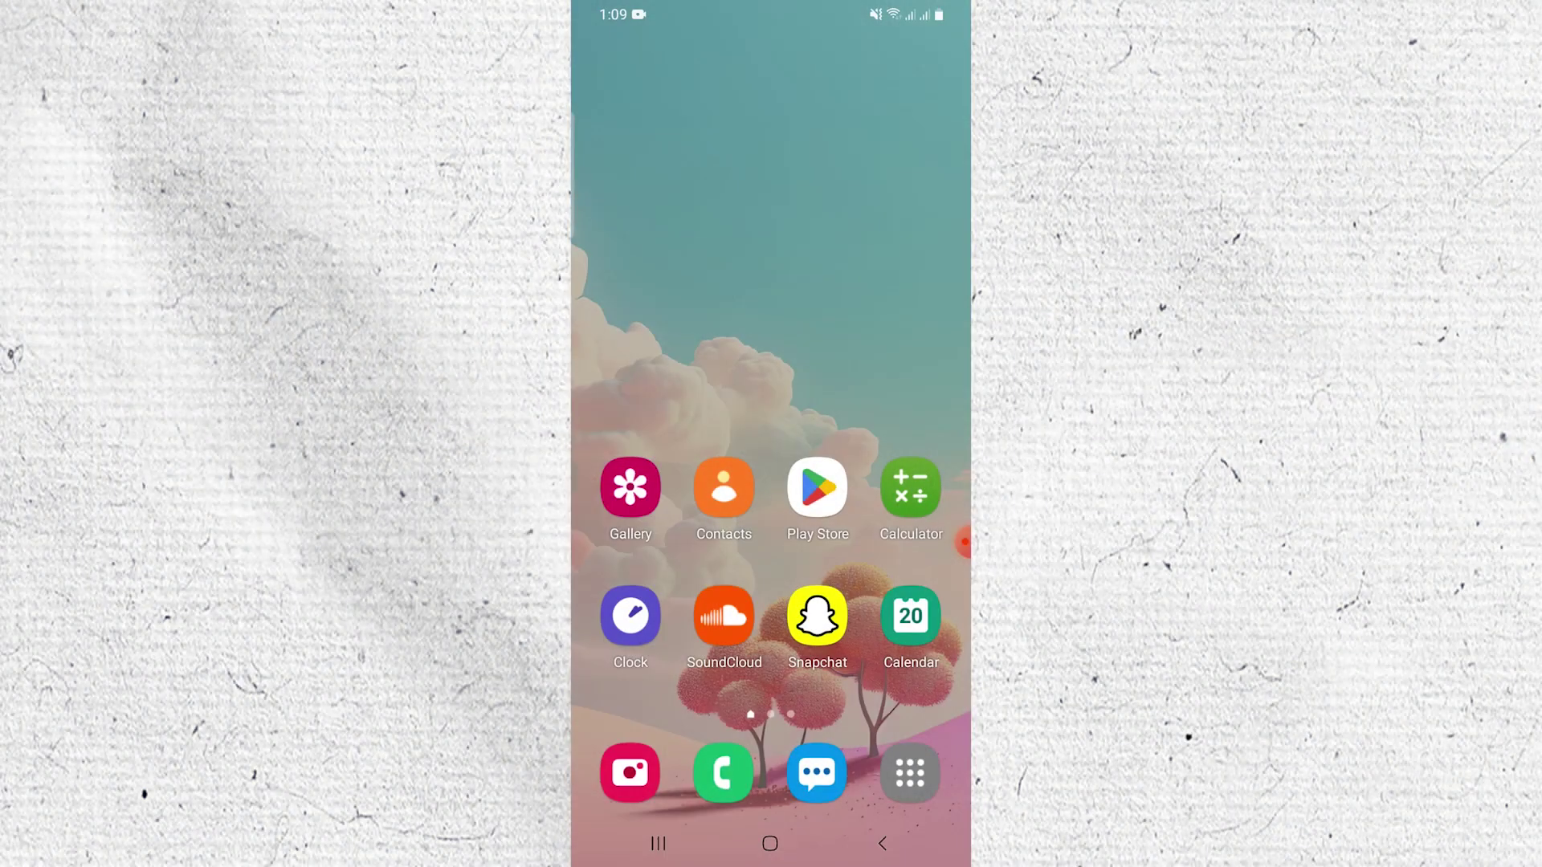
Open Play Store settings and keep app downloads set to Over any network
{"action": "left_click", "coordinate": [817, 488]}
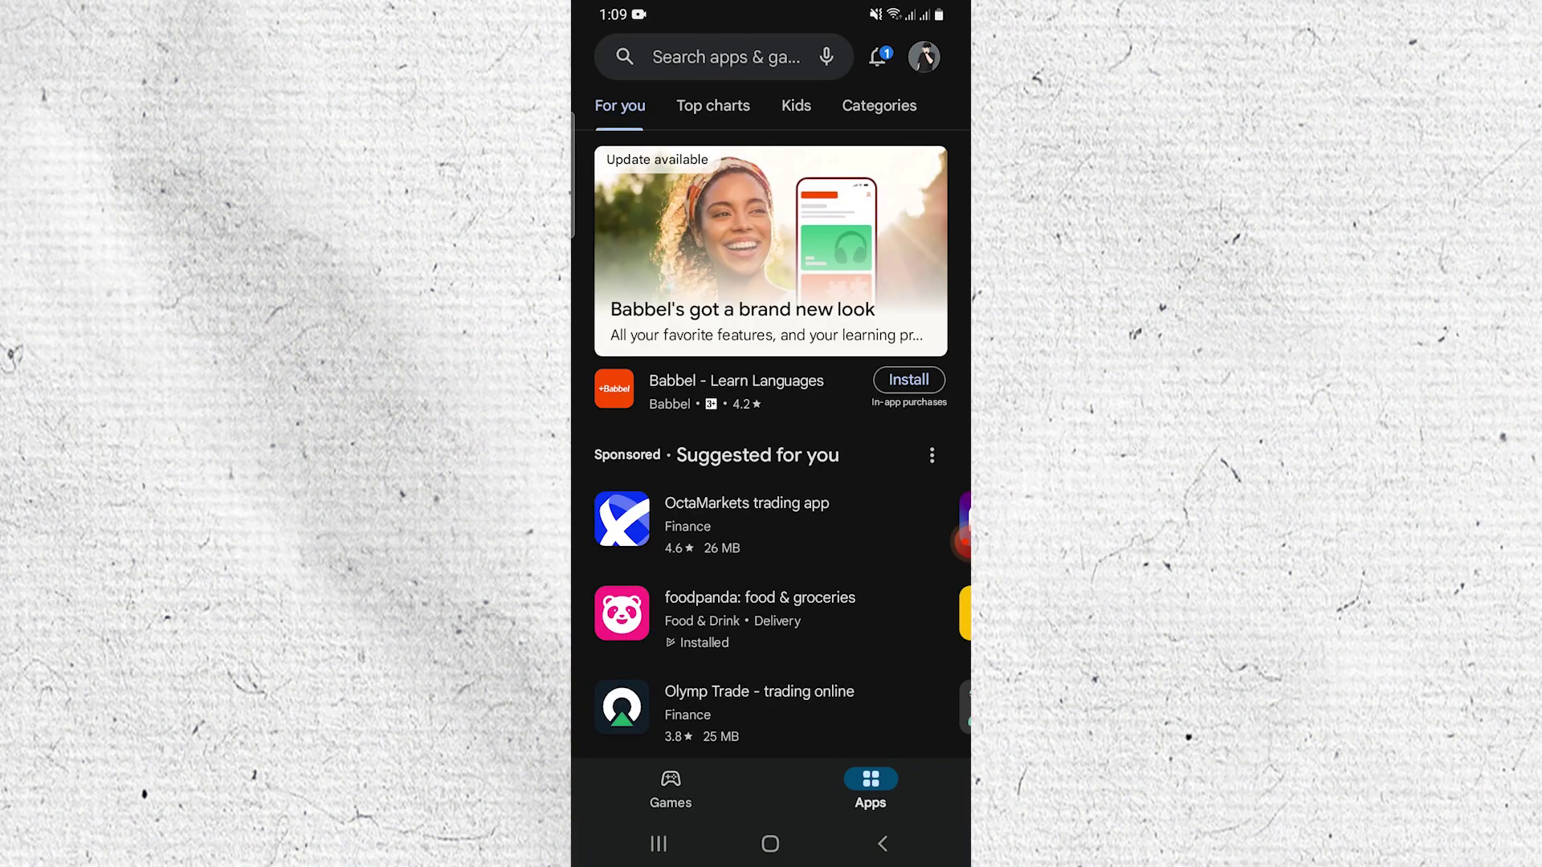
{"action": "left_click", "coordinate": [923, 57]}
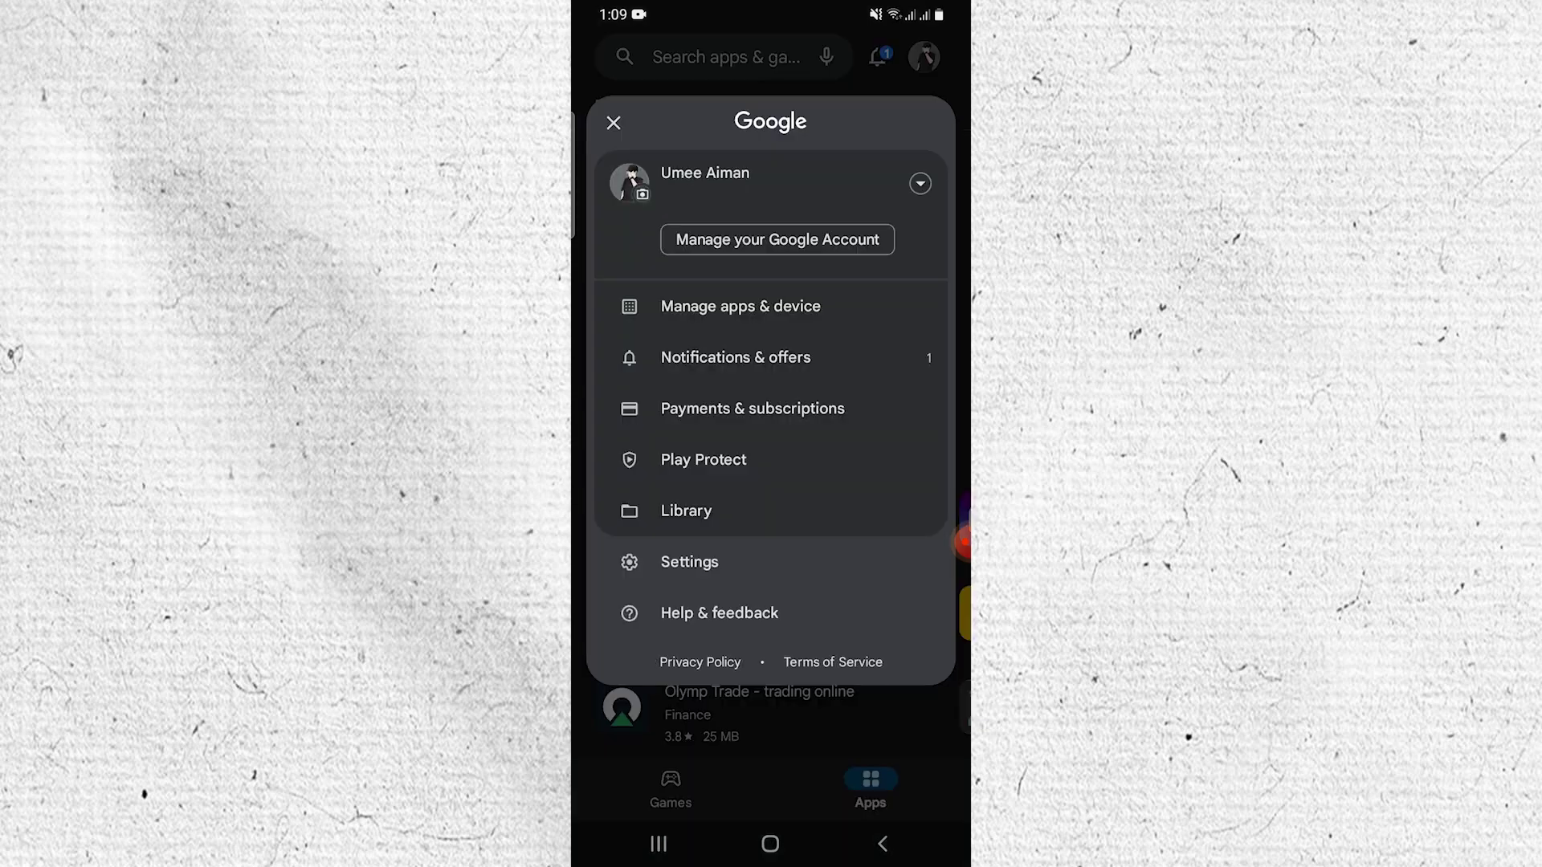
{"action": "left_click", "coordinate": [689, 562]}
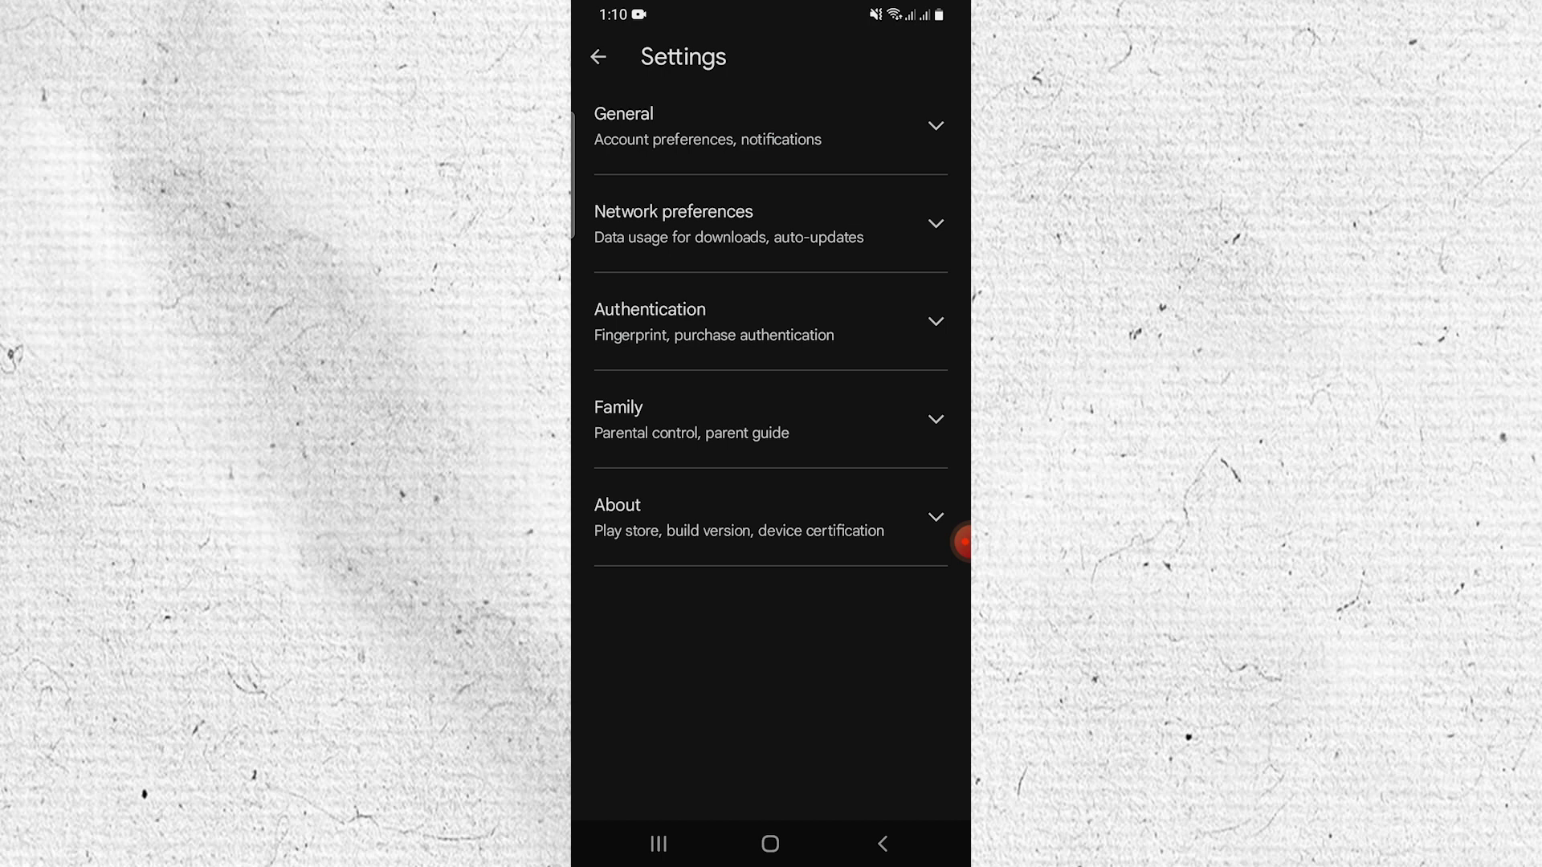
{"action": "left_click", "coordinate": [724, 223]}
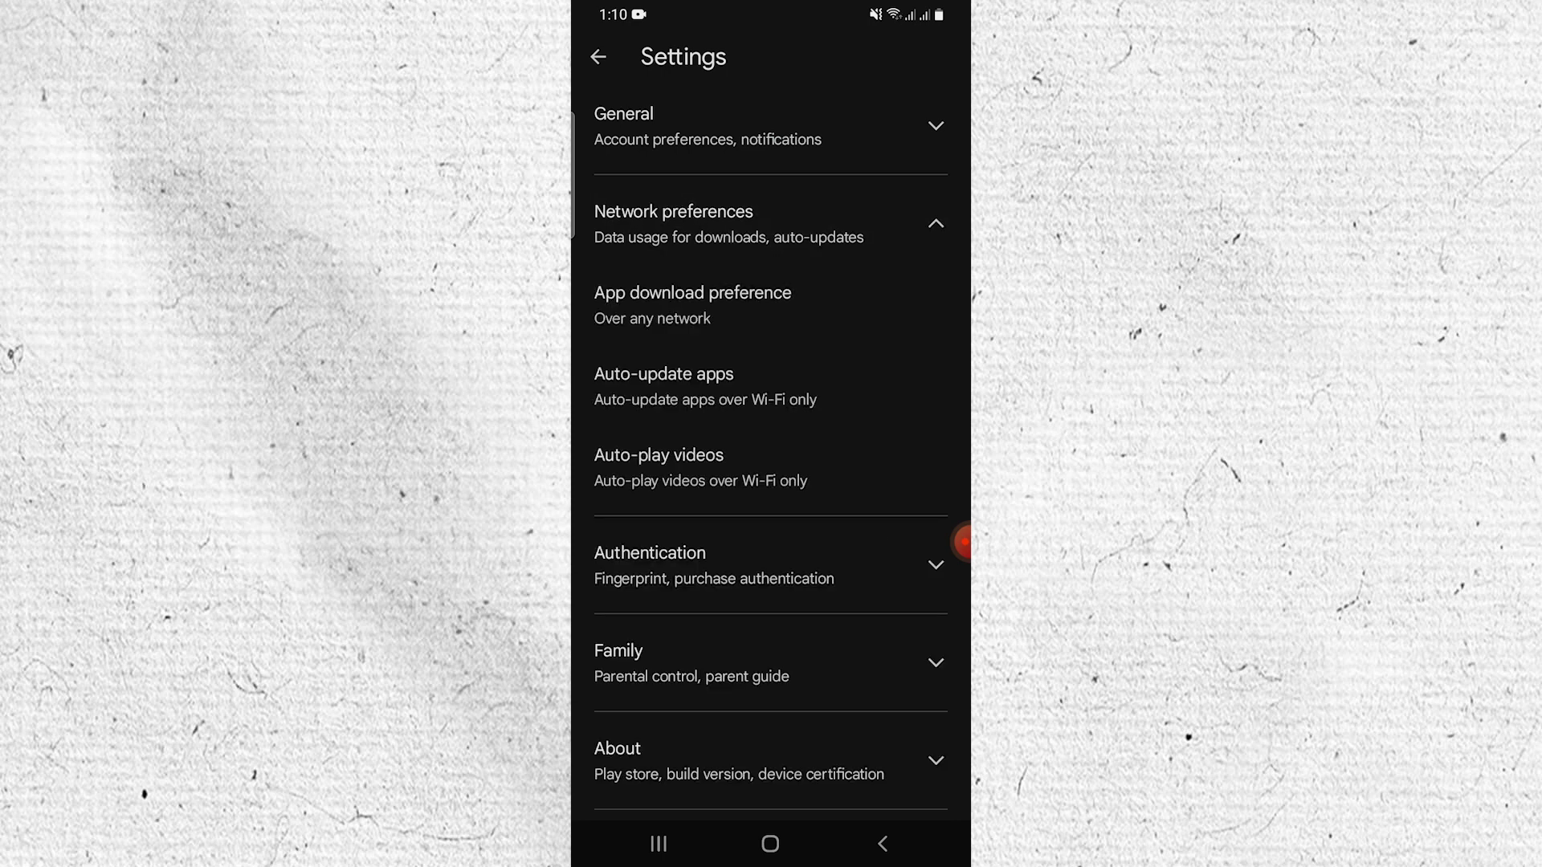
{"action": "left_click", "coordinate": [693, 305]}
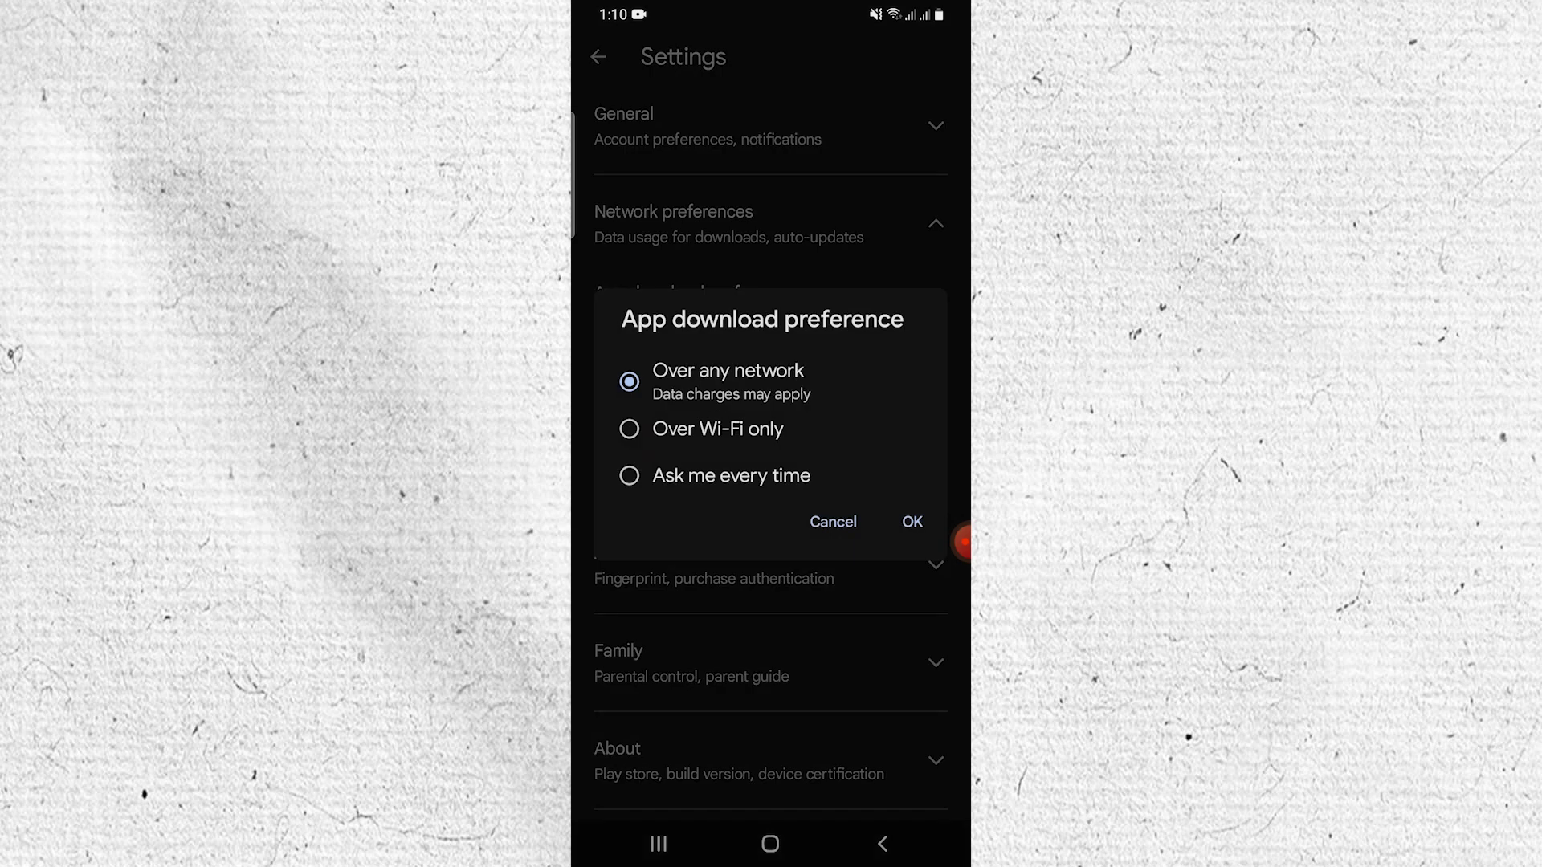
{"action": "key", "text": "Escape"}
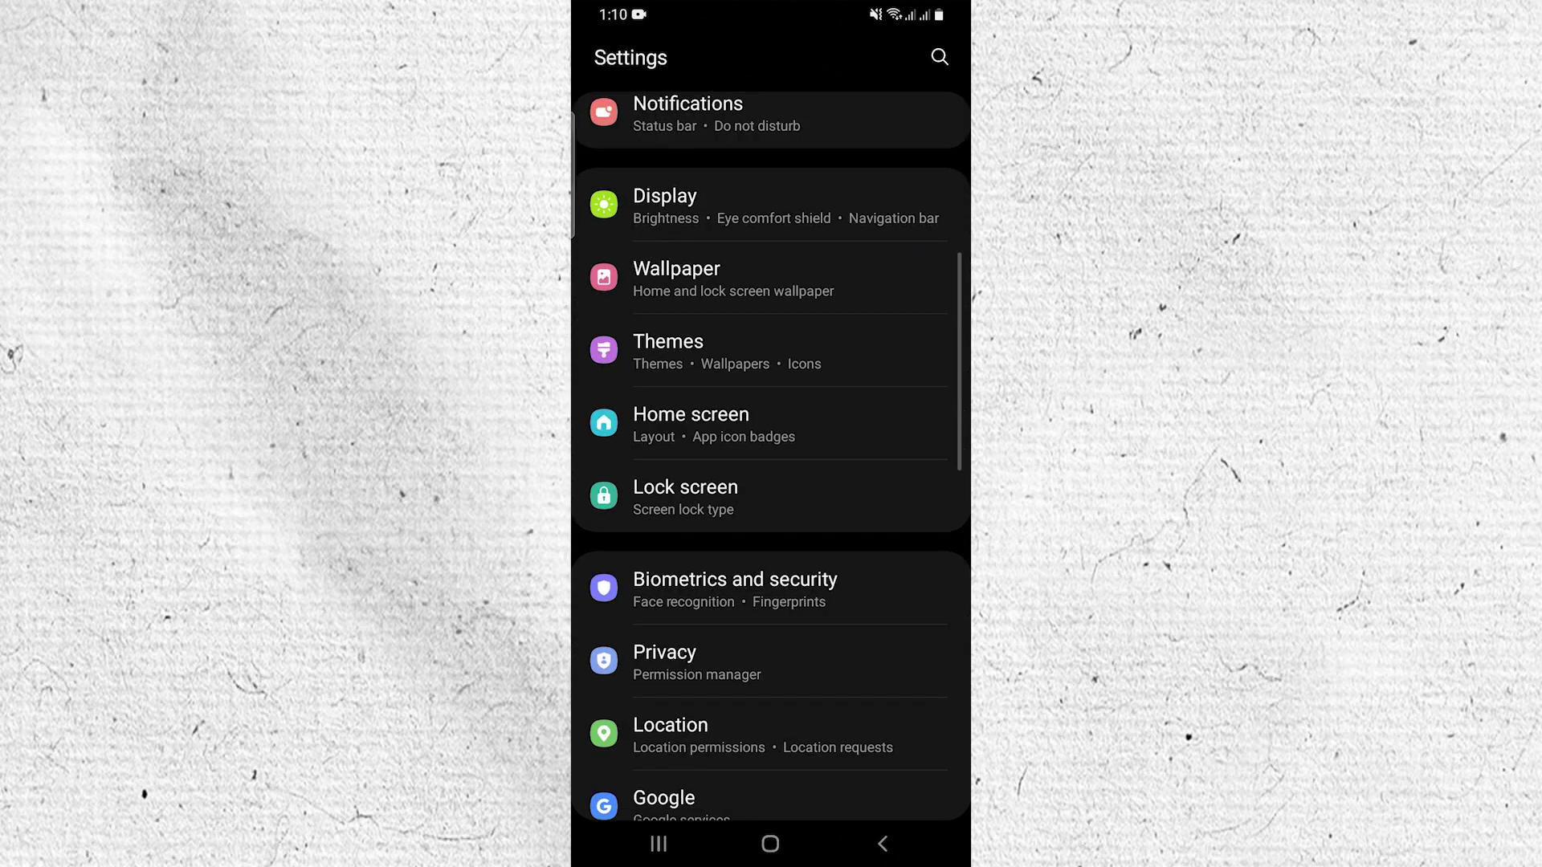
{"action": "scroll", "coordinate": [771, 482], "scroll_direction": "down", "scroll_amount": 5}
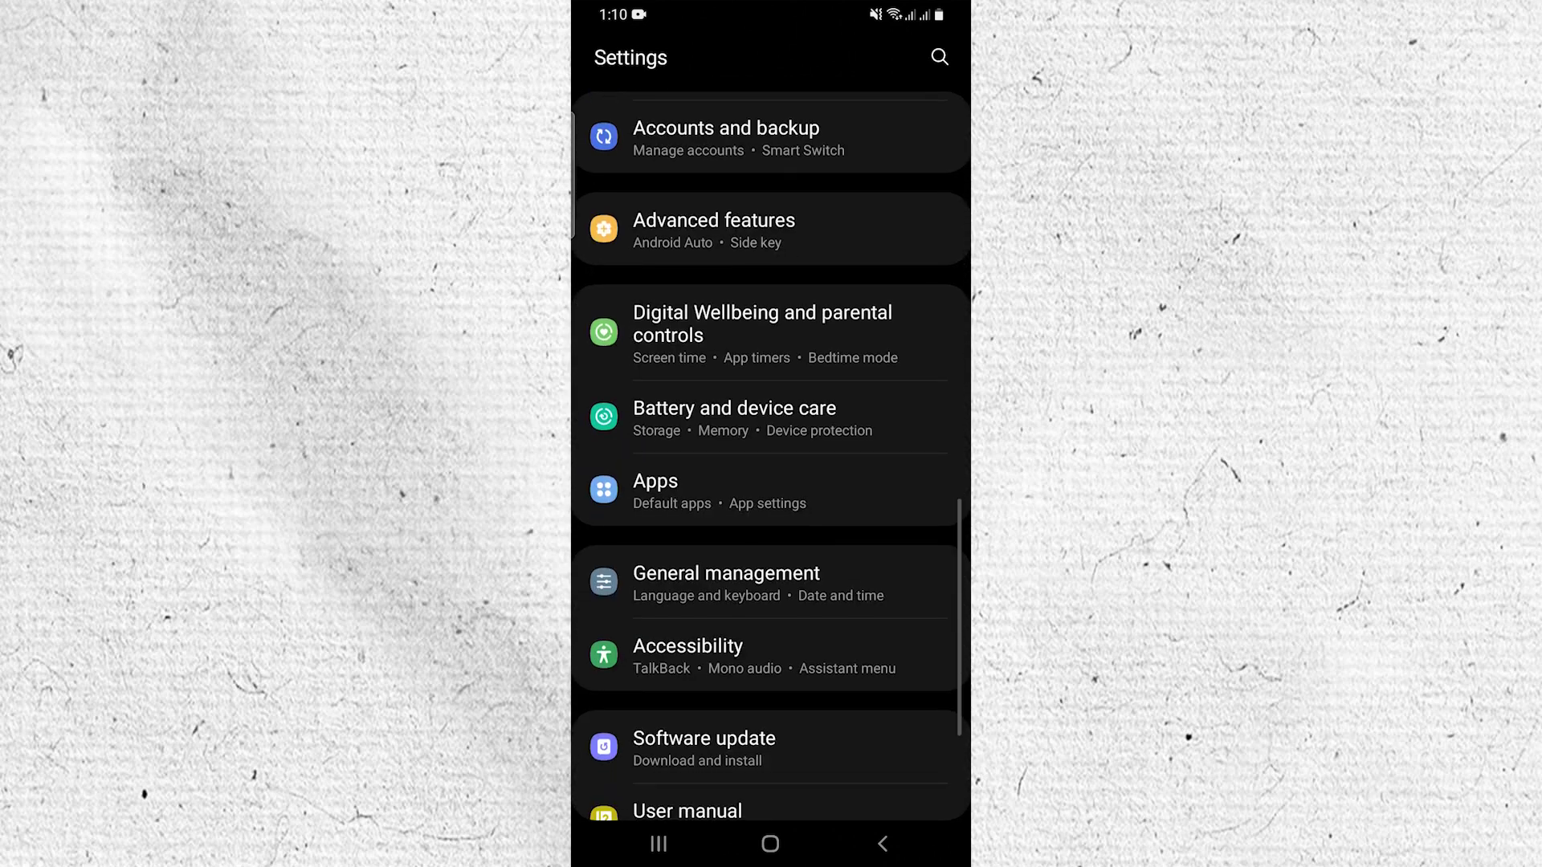
{"action": "scroll", "coordinate": [772, 482], "scroll_direction": "up", "scroll_amount": 2}
{"action": "scroll", "coordinate": [771, 482], "scroll_direction": "down", "scroll_amount": 1}
Select Google Play Store from the Settings Apps list
{"action": "left_click", "coordinate": [723, 598]}
{"action": "scroll", "coordinate": [771, 458], "scroll_direction": "down", "scroll_amount": 3}
{"action": "scroll", "coordinate": [771, 459], "scroll_direction": "down", "scroll_amount": 3}
{"action": "scroll", "coordinate": [772, 458], "scroll_direction": "down", "scroll_amount": 2}
{"action": "scroll", "coordinate": [771, 458], "scroll_direction": "down", "scroll_amount": 3}
{"action": "scroll", "coordinate": [772, 458], "scroll_direction": "down", "scroll_amount": 5}
{"action": "left_click", "coordinate": [725, 415]}
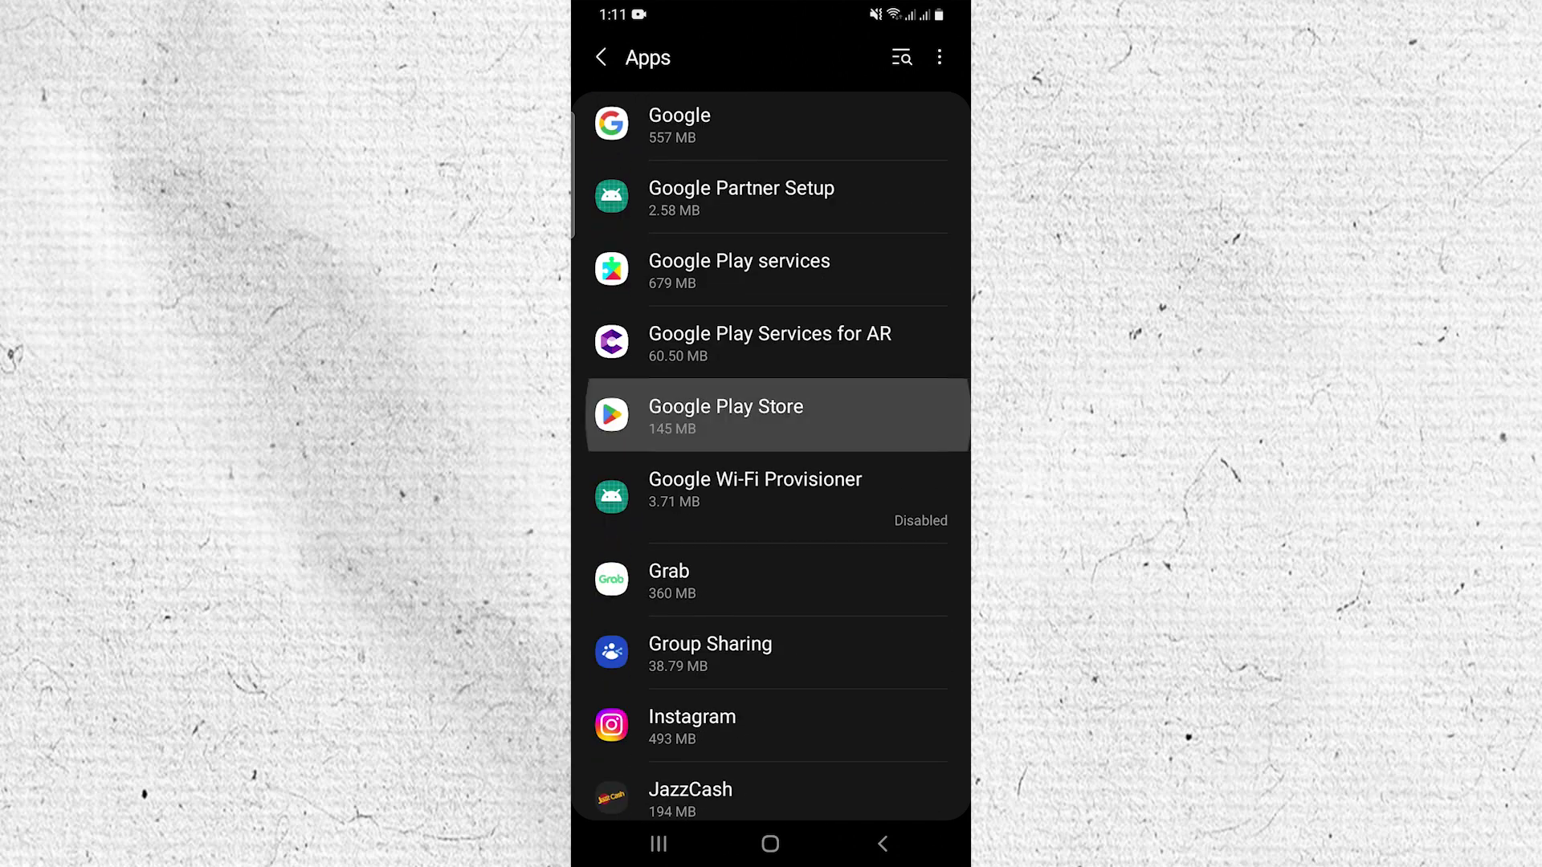
Clear Google Play Store's cache from its Storage page, then open My Files
{"action": "left_click", "coordinate": [770, 844]}
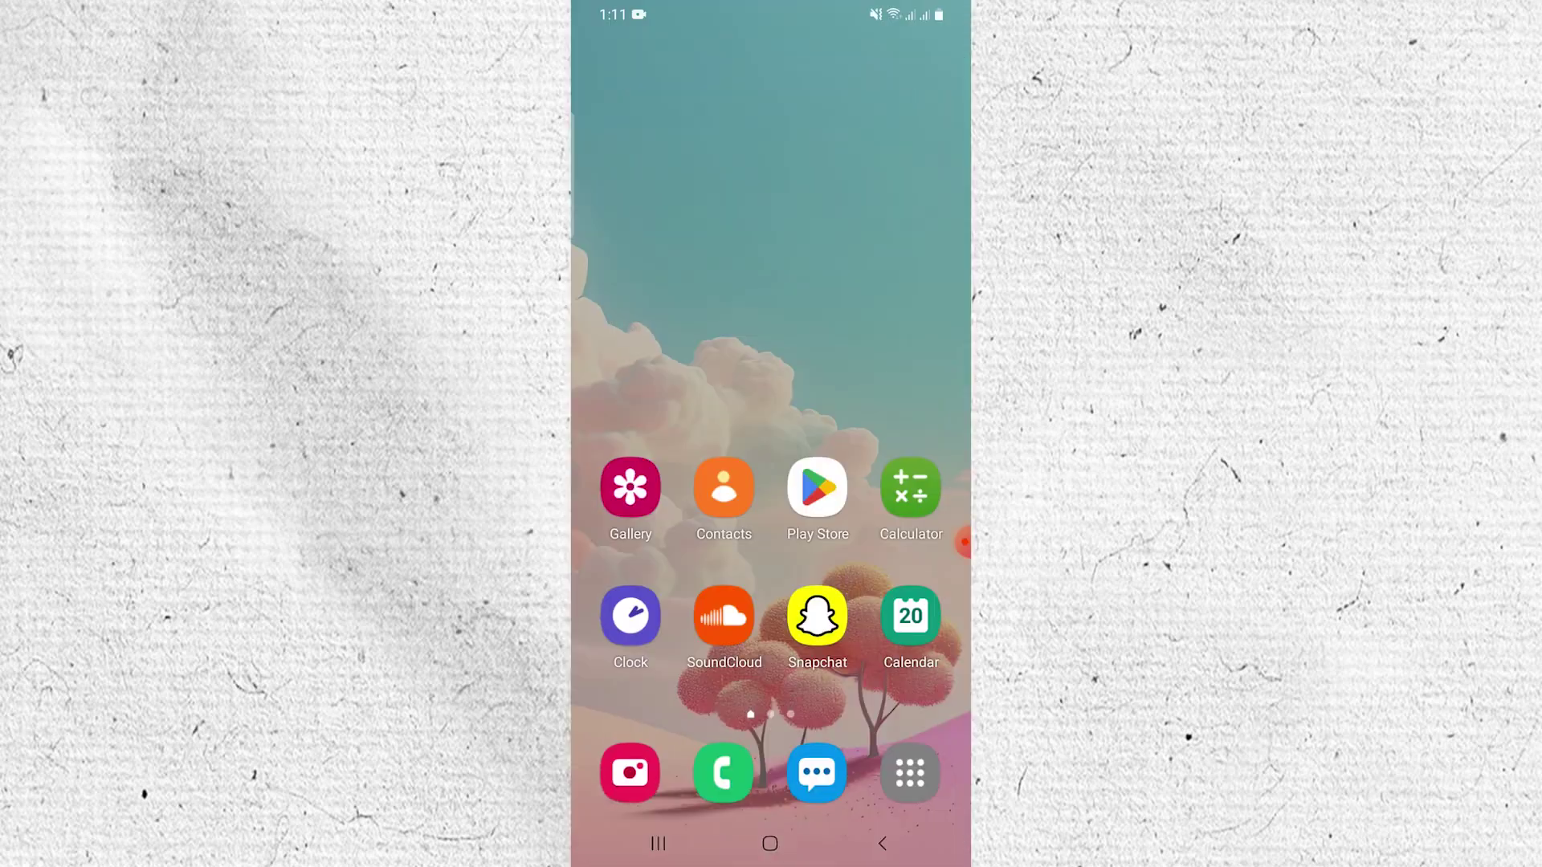
{"action": "left_click", "coordinate": [817, 488]}
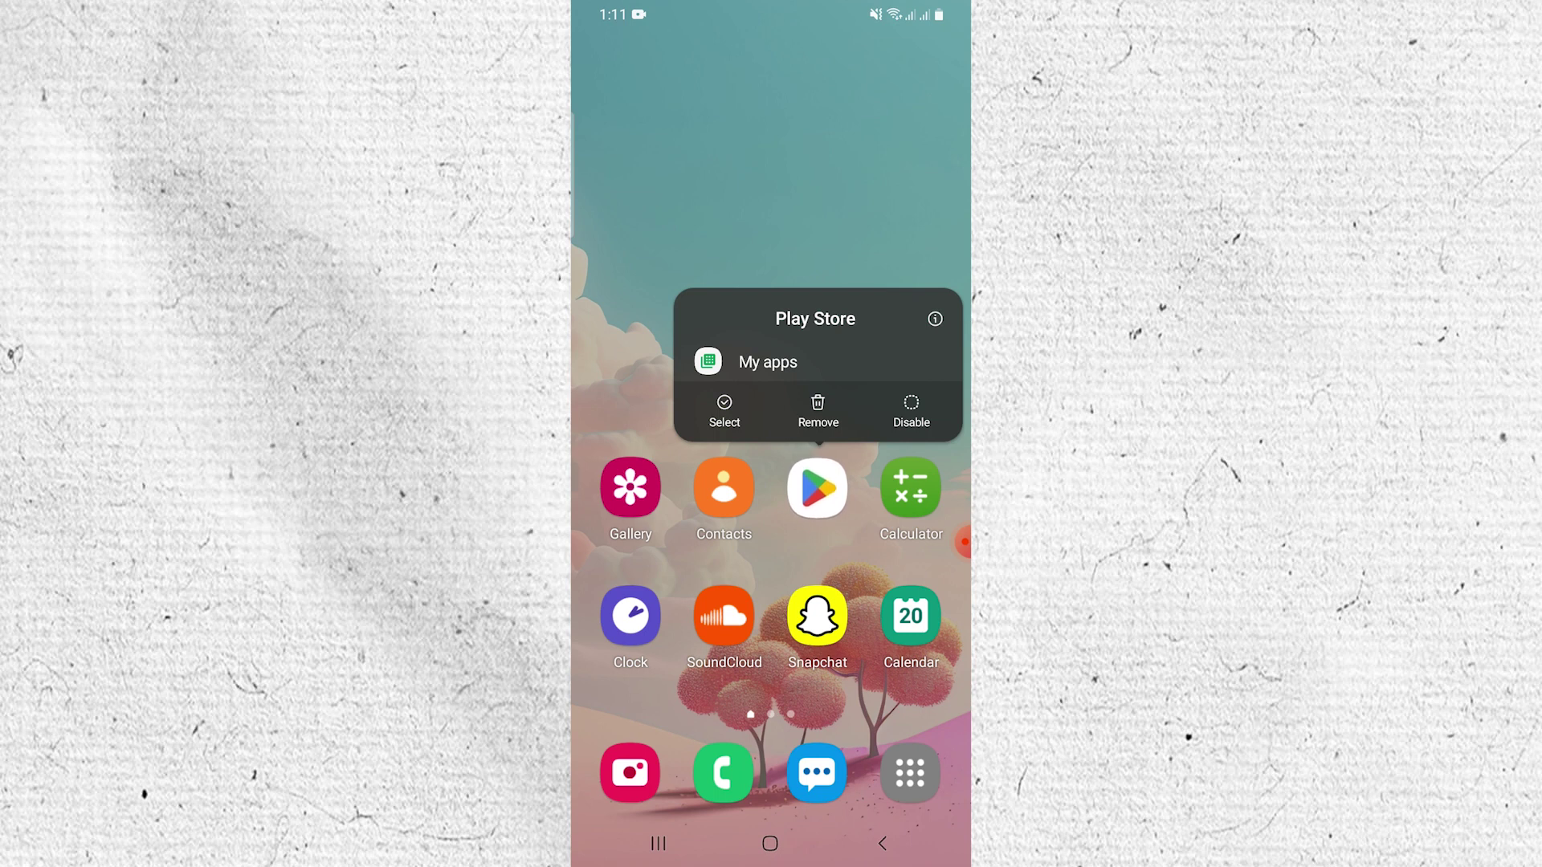
{"action": "left_click", "coordinate": [768, 362]}
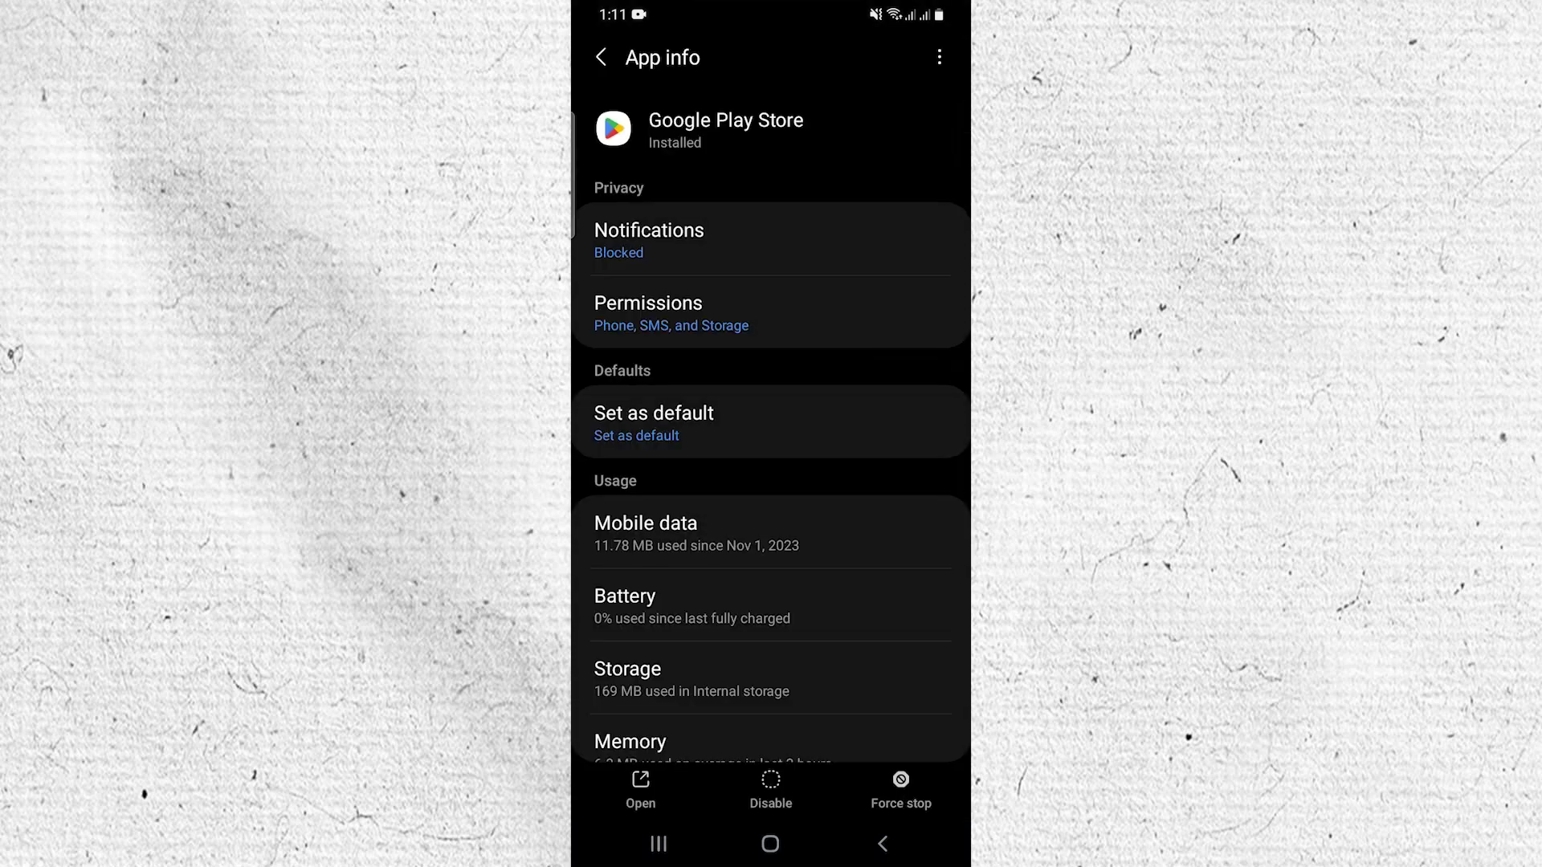
{"action": "left_click", "coordinate": [693, 679]}
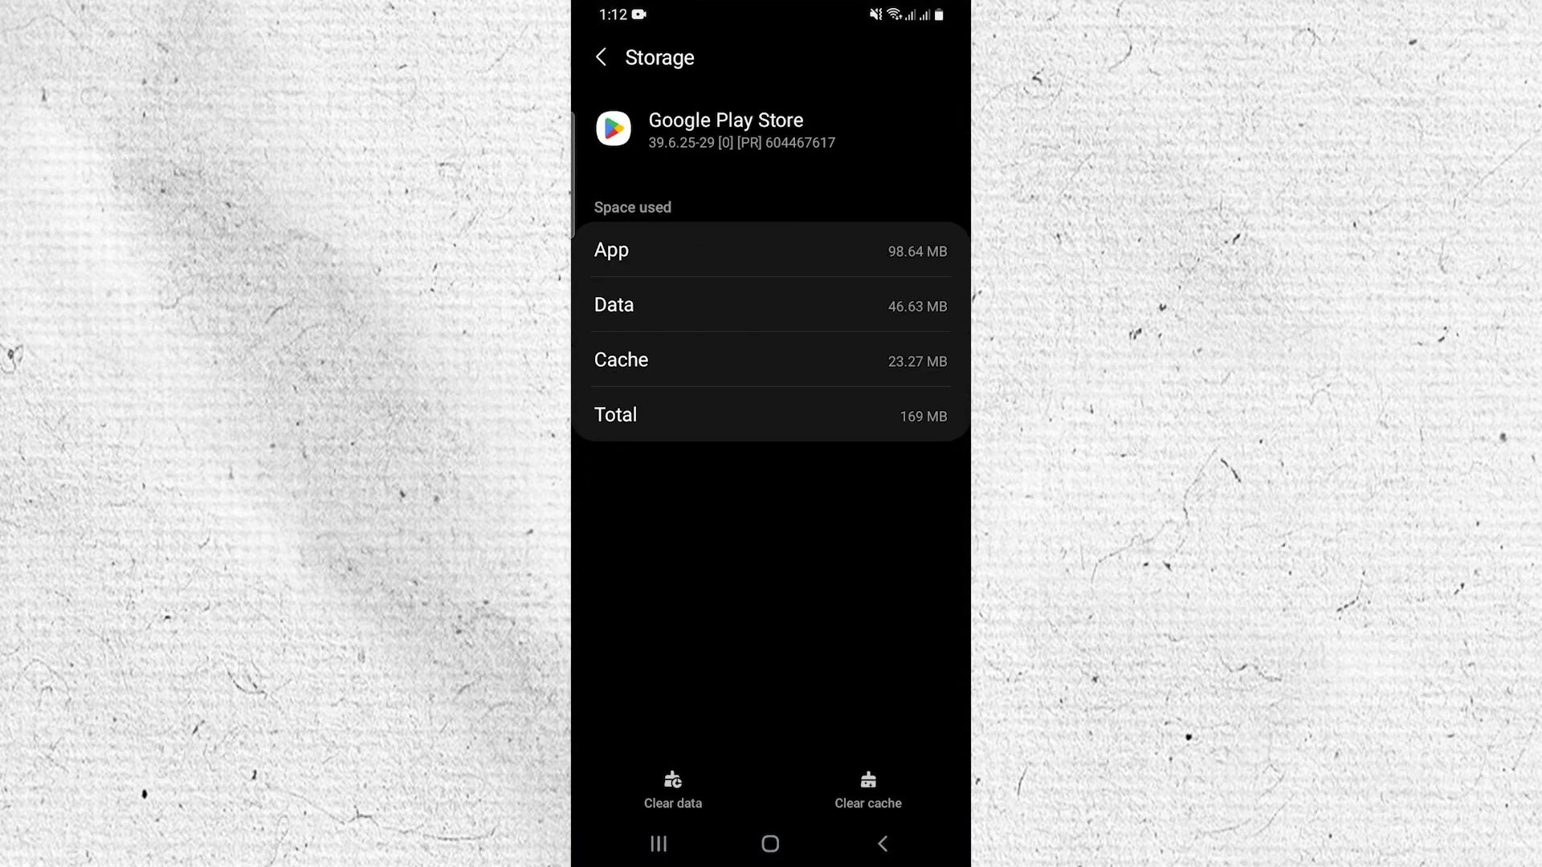
{"action": "left_click", "coordinate": [868, 792]}
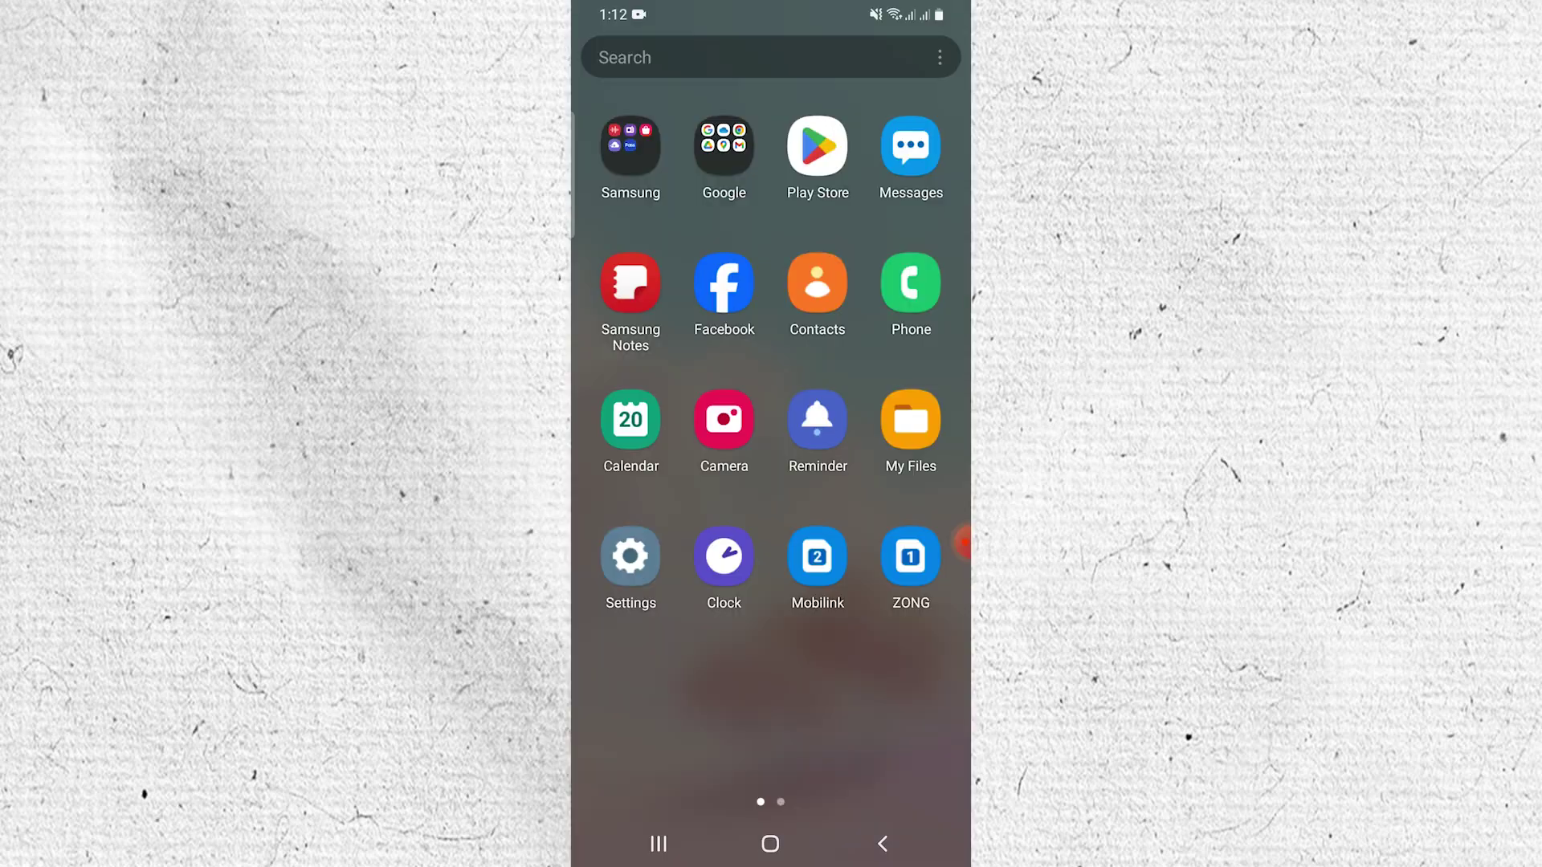
{"action": "left_click", "coordinate": [912, 419]}
{"action": "scroll", "coordinate": [772, 482], "scroll_direction": "down", "scroll_amount": 2}
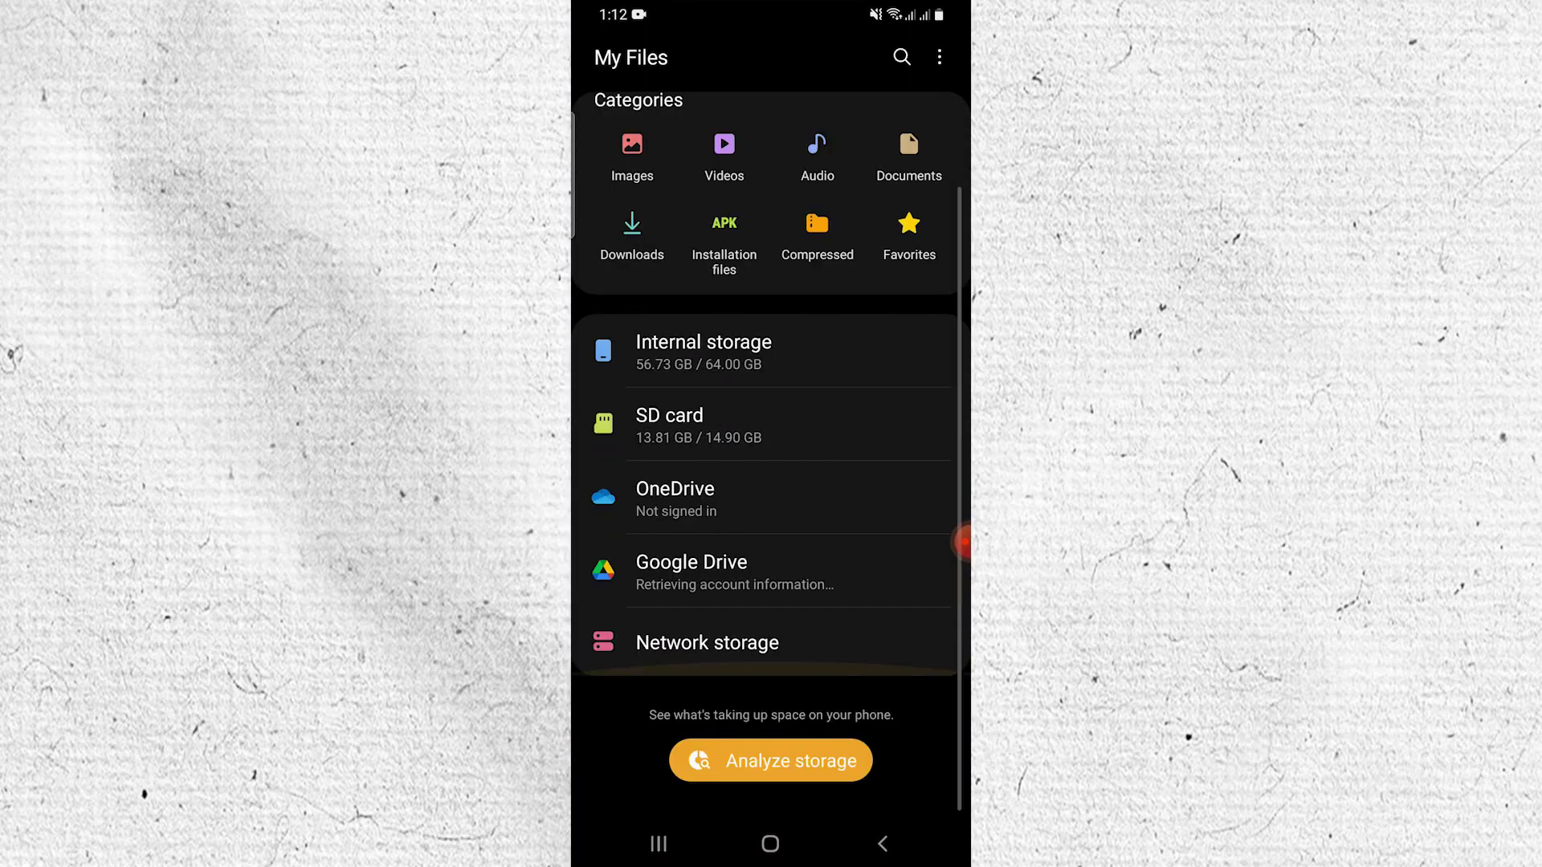
{"action": "scroll", "coordinate": [771, 483], "scroll_direction": "up", "scroll_amount": 3}
{"action": "scroll", "coordinate": [772, 482], "scroll_direction": "down", "scroll_amount": 3}
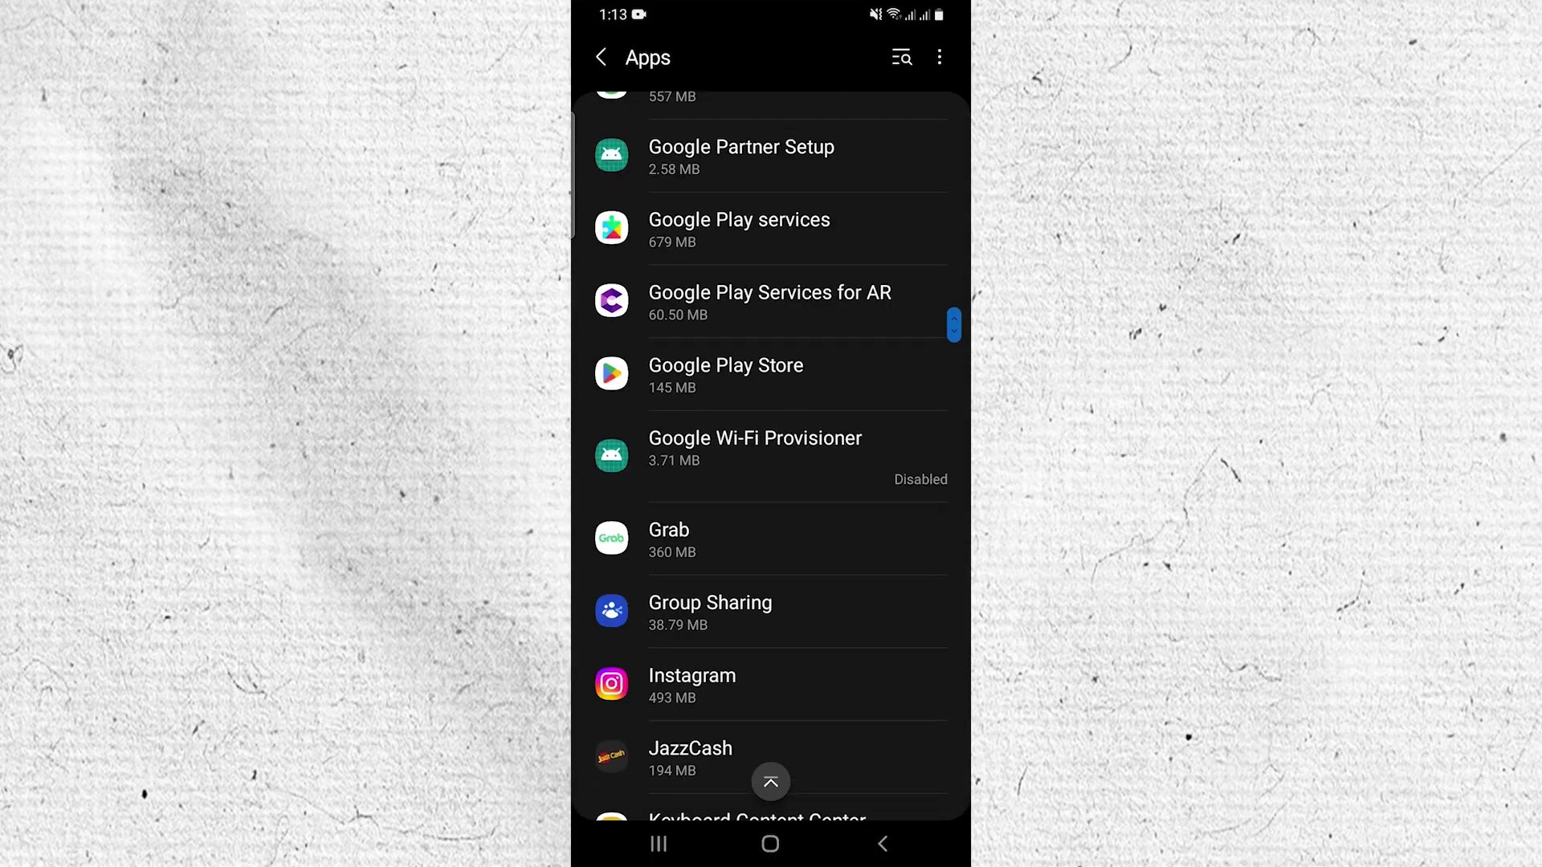
Check Play Store's 6.48 MB mobile data usage, turn off data use under Data saver, and leave
{"action": "left_click", "coordinate": [725, 375]}
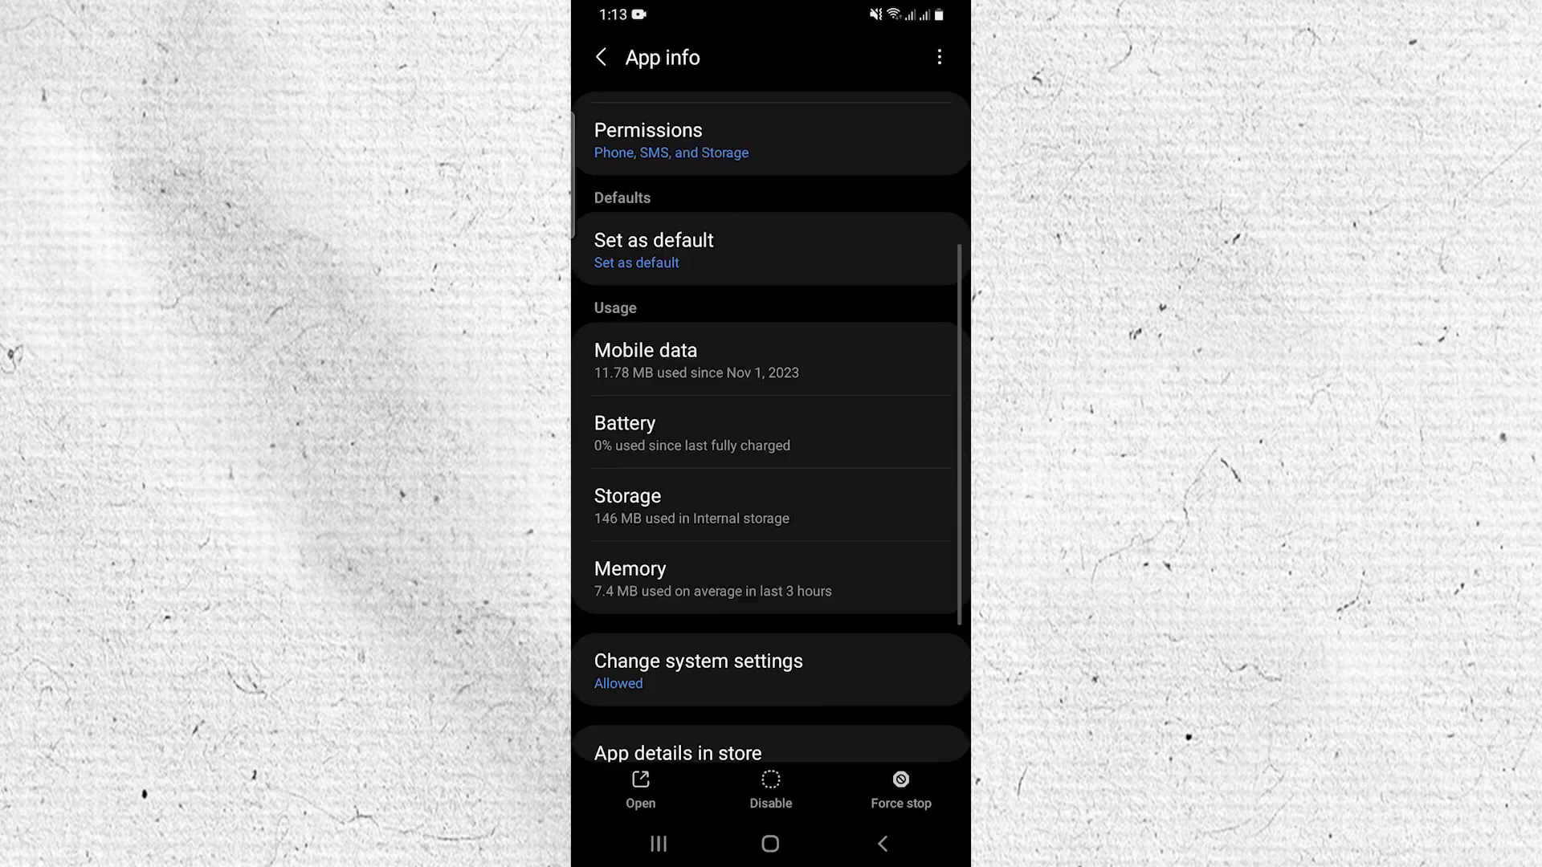
{"action": "scroll", "coordinate": [771, 482], "scroll_direction": "down", "scroll_amount": 2}
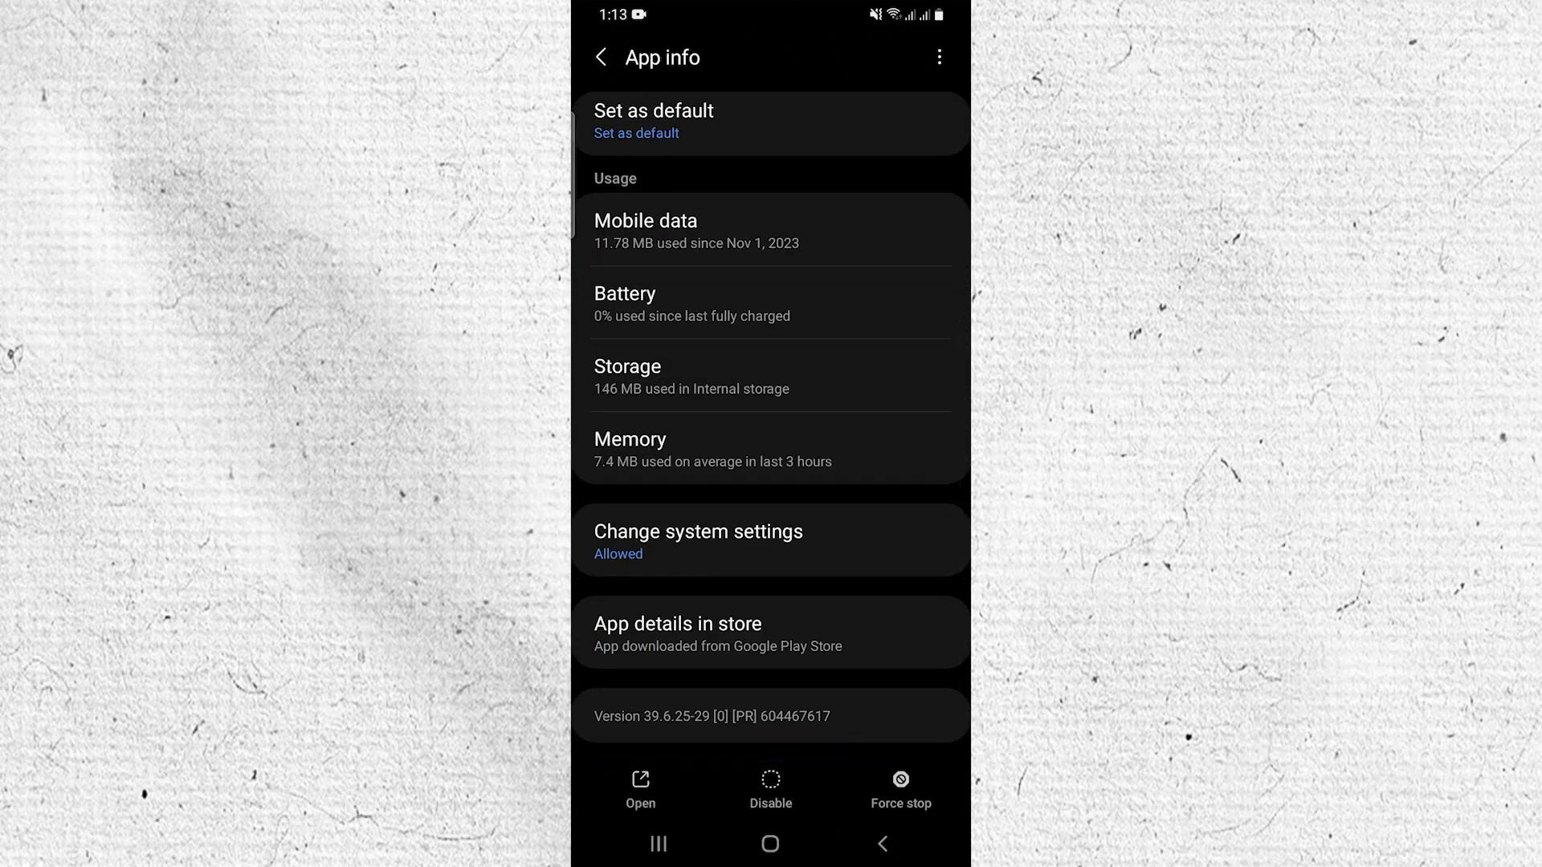
{"action": "left_click", "coordinate": [693, 231]}
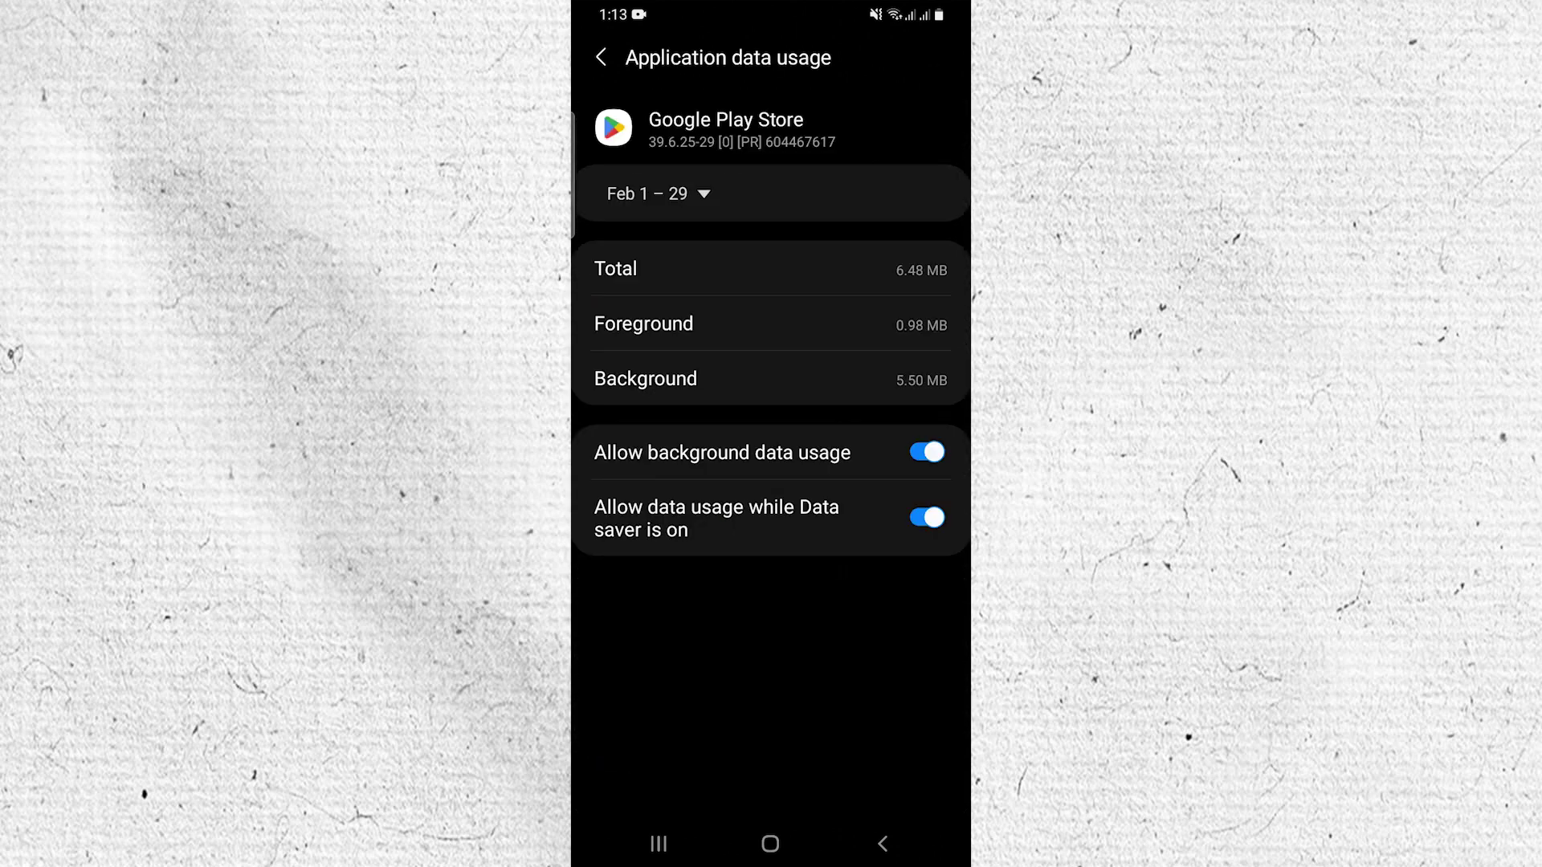
{"action": "left_click", "coordinate": [926, 518]}
{"action": "left_click", "coordinate": [883, 843]}
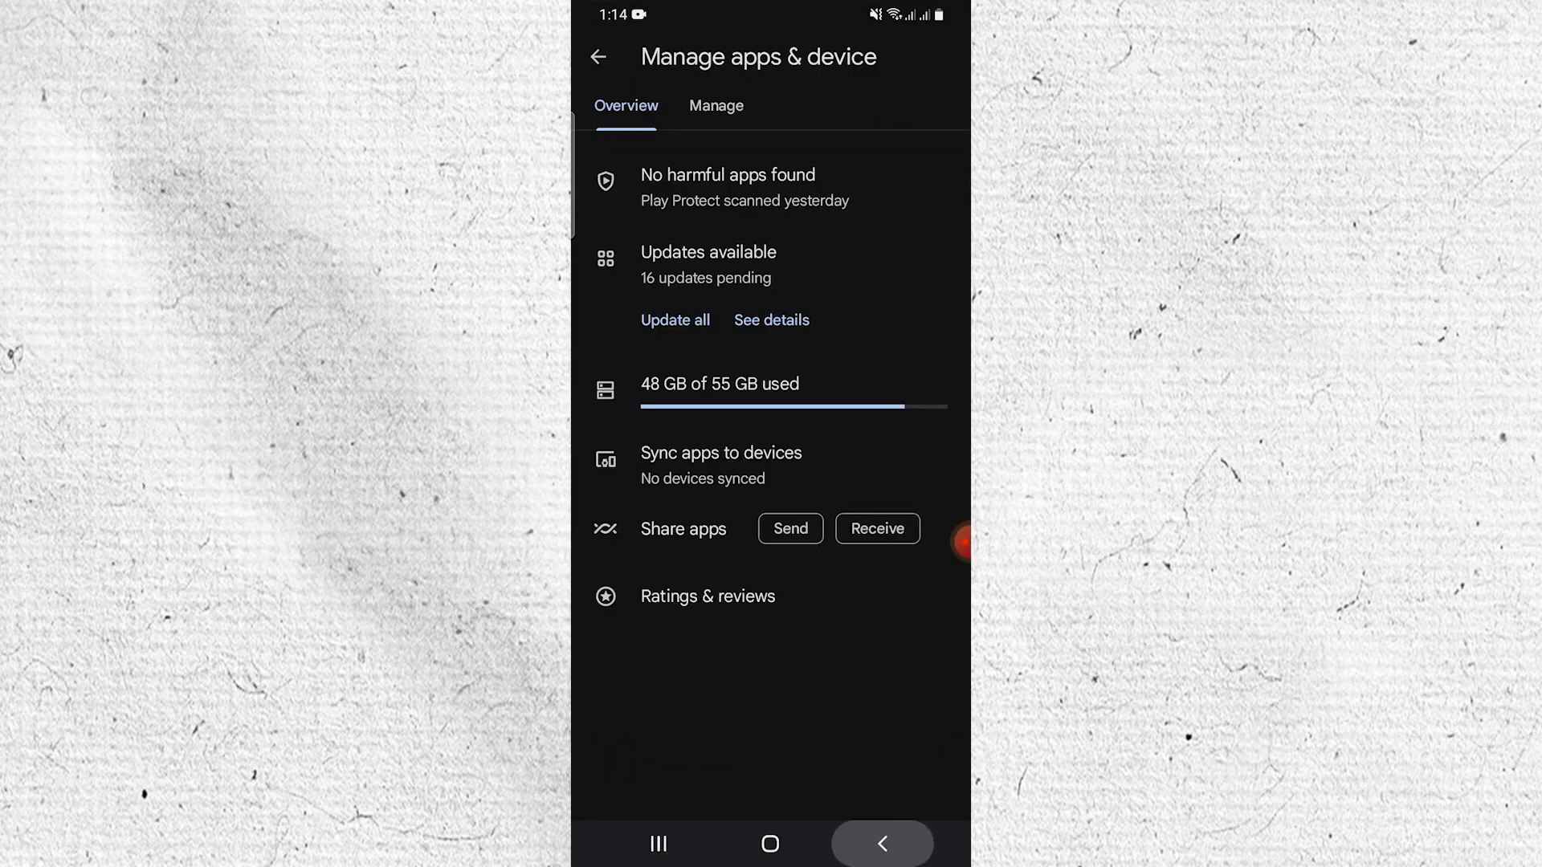
Reopen Google Play and start downloading Spotify: Play music & podcasts (34.73 MB)
{"action": "left_click", "coordinate": [815, 485]}
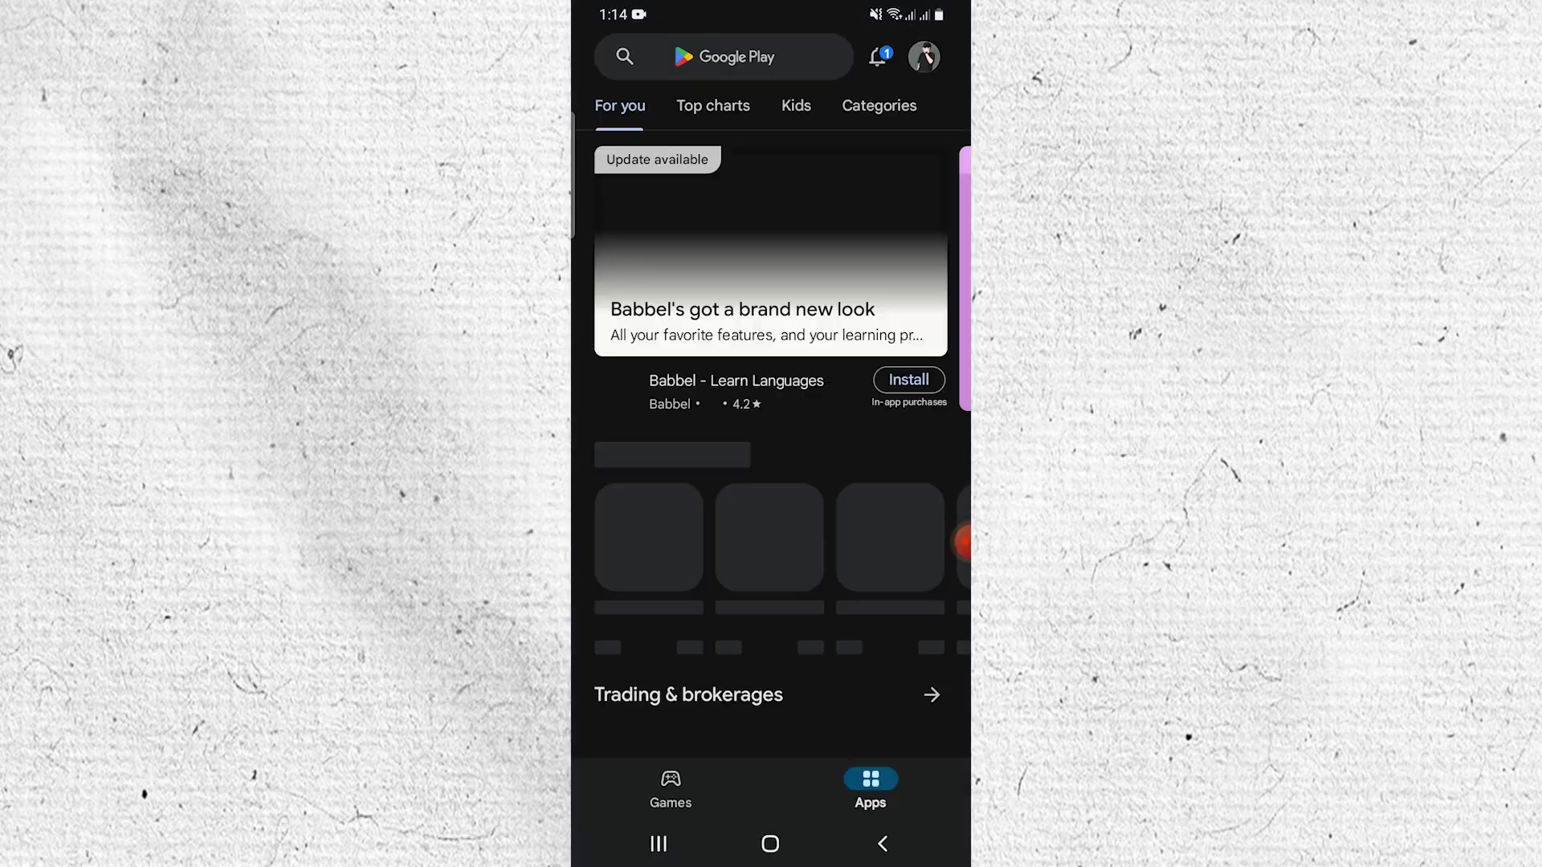
{"action": "scroll", "coordinate": [771, 482], "scroll_direction": "down", "scroll_amount": 5}
{"action": "left_click", "coordinate": [649, 277]}
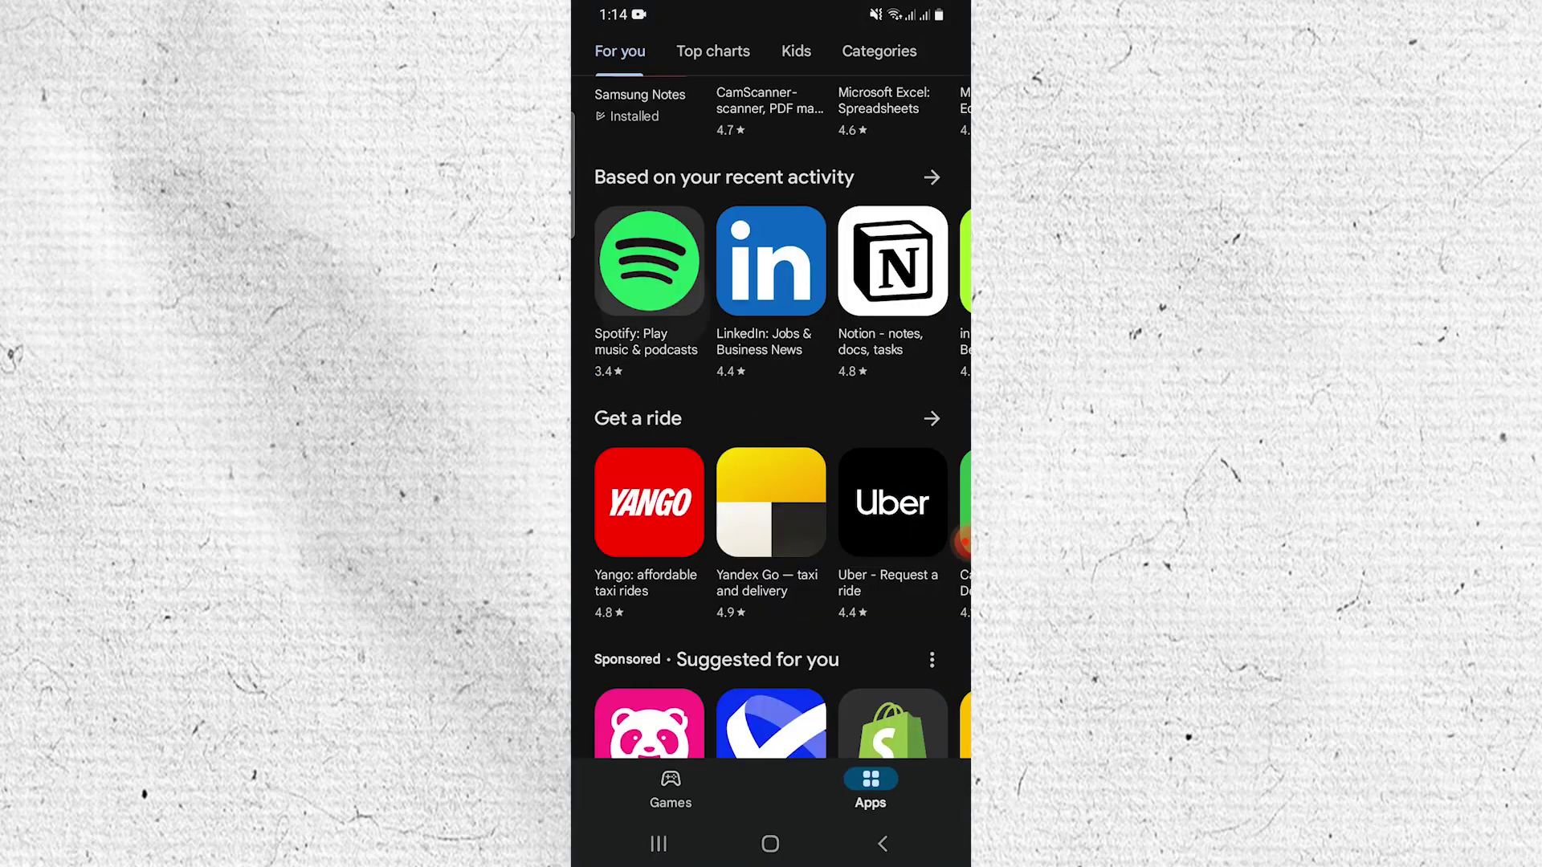